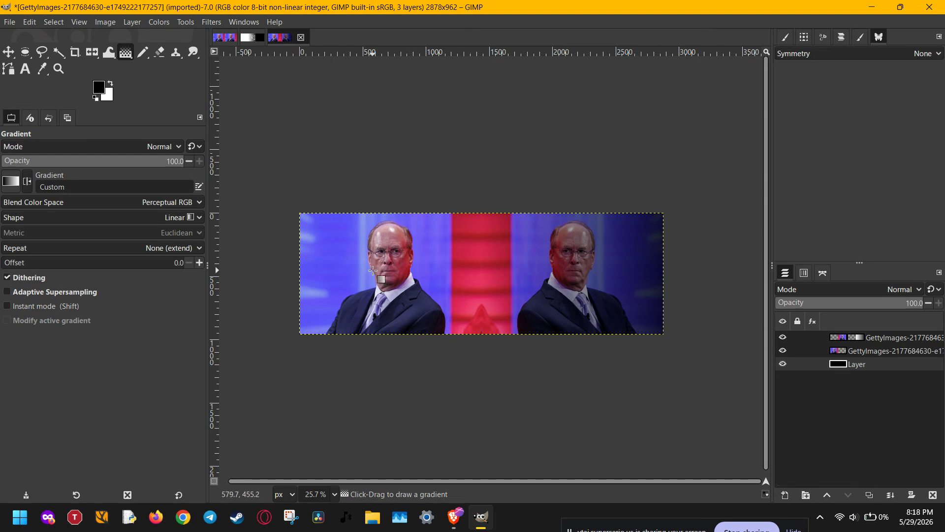
# - Select the original photo layer and its darkened copy alternately to compare their boundaries on the canvas
pyautogui.click(832, 347)
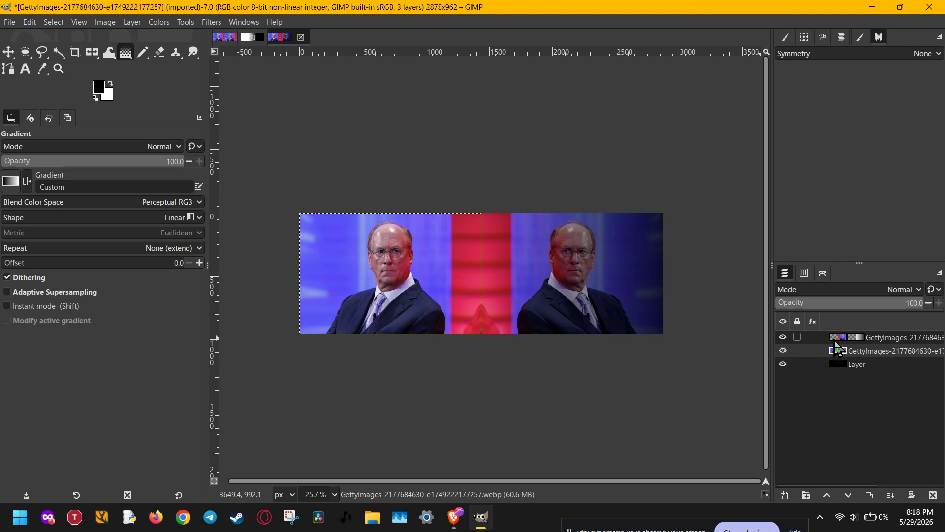
pyautogui.click(835, 337)
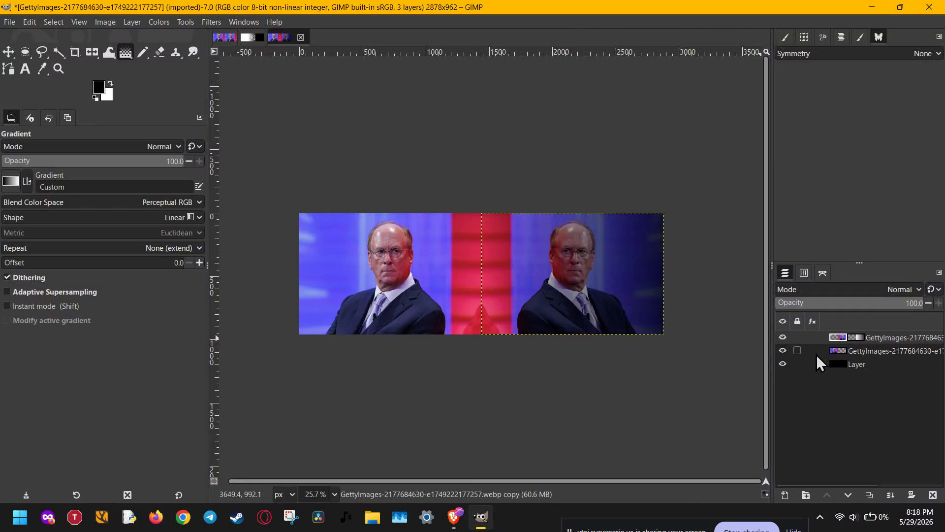
pyautogui.click(838, 353)
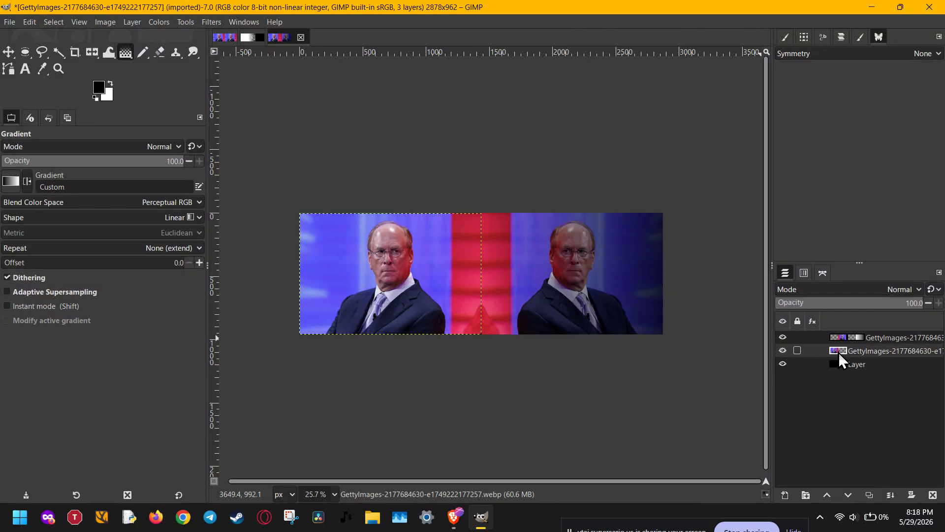
# - Select the darkened photo copy's layer mask and apply it permanently to that layer
pyautogui.click(851, 337)
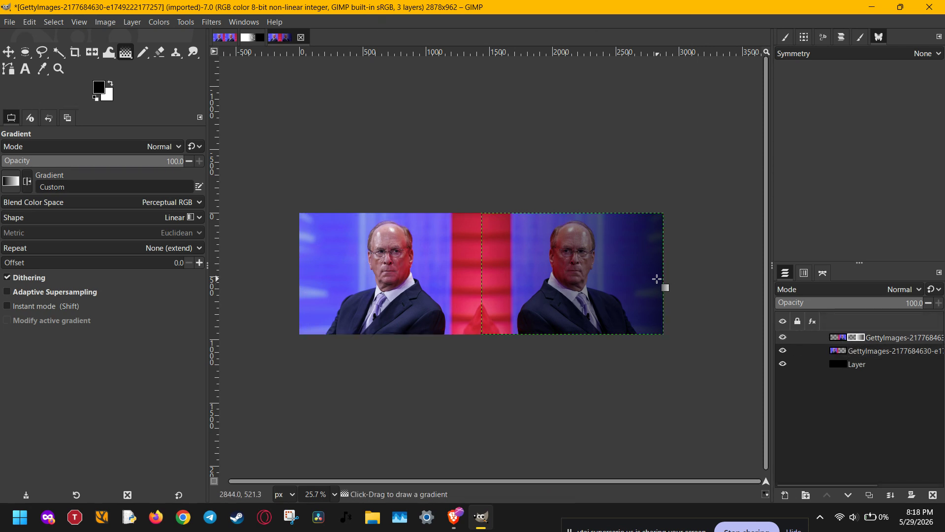
pyautogui.press('m')
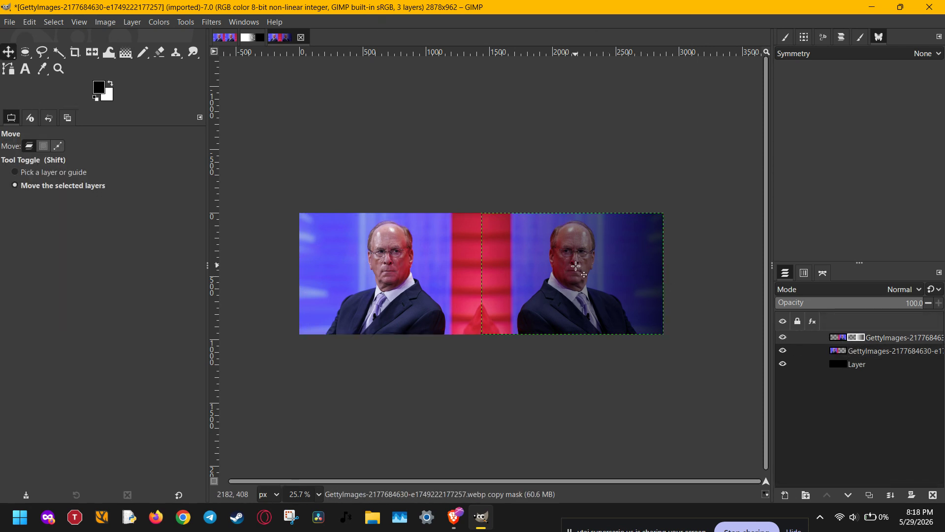
pyautogui.moveTo(583, 265); pyautogui.dragTo(491, 148)
pyautogui.rightClick(895, 341)
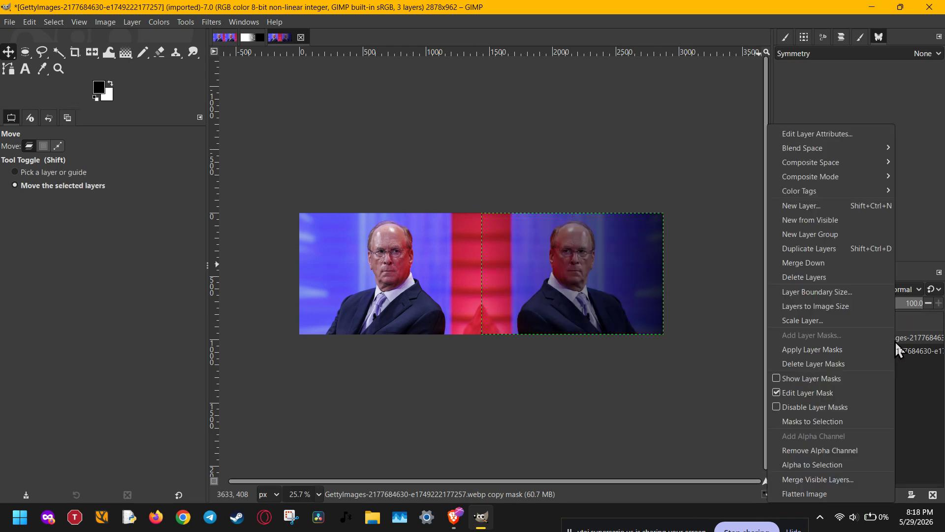
pyautogui.click(844, 351)
# - Try repositioning the darkened copy and the original photo layer separately with the Move tool, and undo the moves
pyautogui.moveTo(540, 278)
pyautogui.mouseDown()
pyautogui.moveTo(572, 267)
pyautogui.moveTo(522, 280)
pyautogui.moveTo(541, 283)
pyautogui.mouseUp()
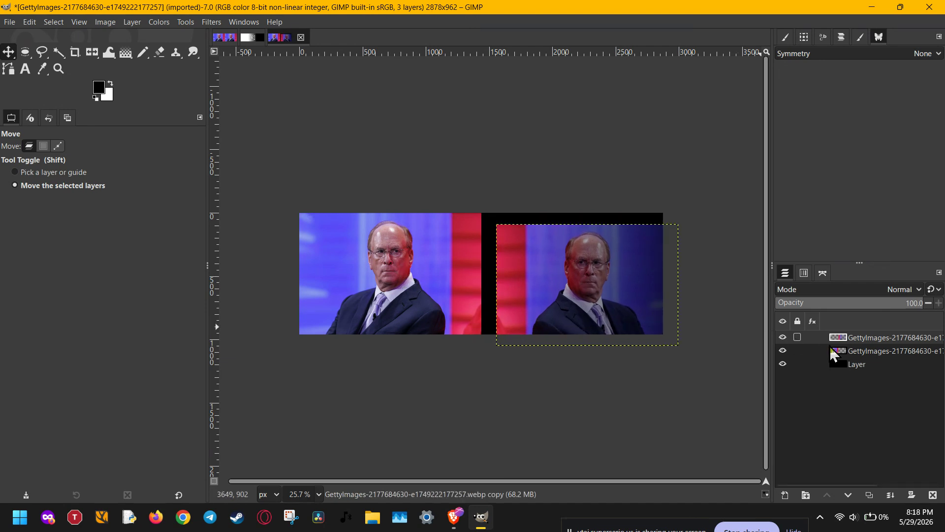
pyautogui.click(834, 352)
pyautogui.moveTo(379, 314)
pyautogui.mouseDown()
pyautogui.moveTo(378, 323)
pyautogui.moveTo(375, 310)
pyautogui.mouseUp()
pyautogui.hotkey('ctrl', 'z')
pyautogui.hotkey('ctrl', 'z')
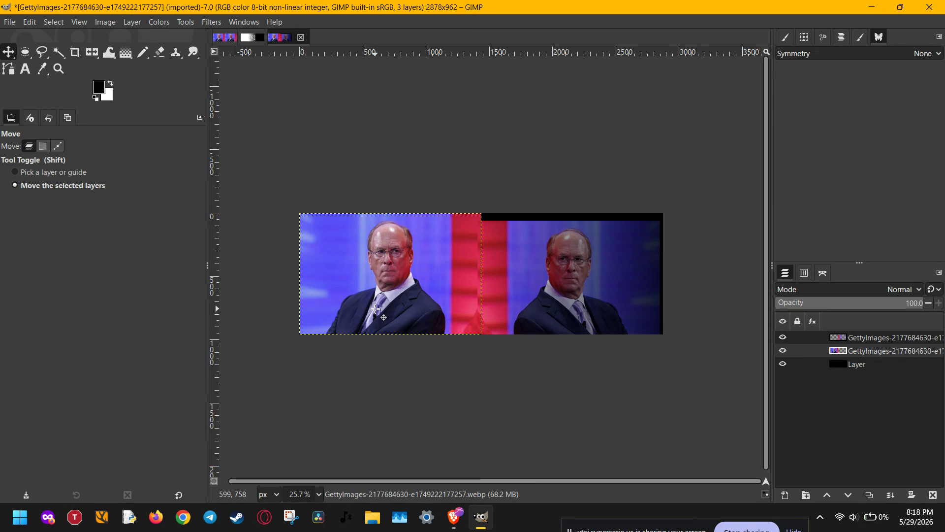
pyautogui.hotkey('ctrl', 'z')
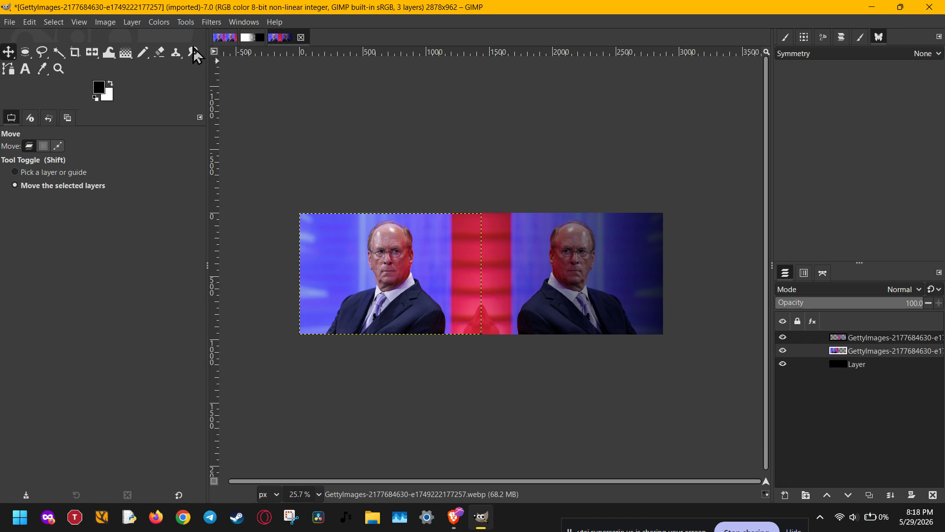
# - Enlarge the image canvas proportionally to 3018 × 1004 px, with the content offset 47 px in X and 13 px in Y
pyautogui.click(106, 22)
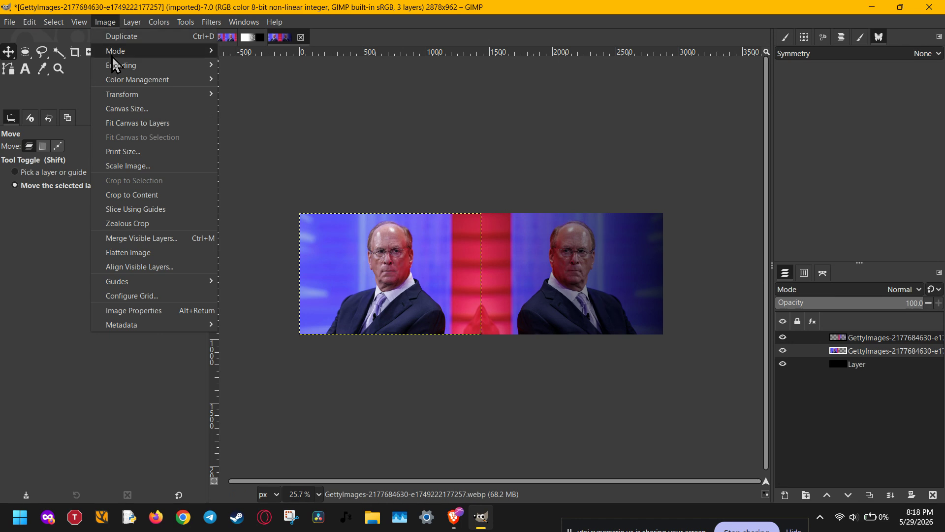
pyautogui.click(129, 108)
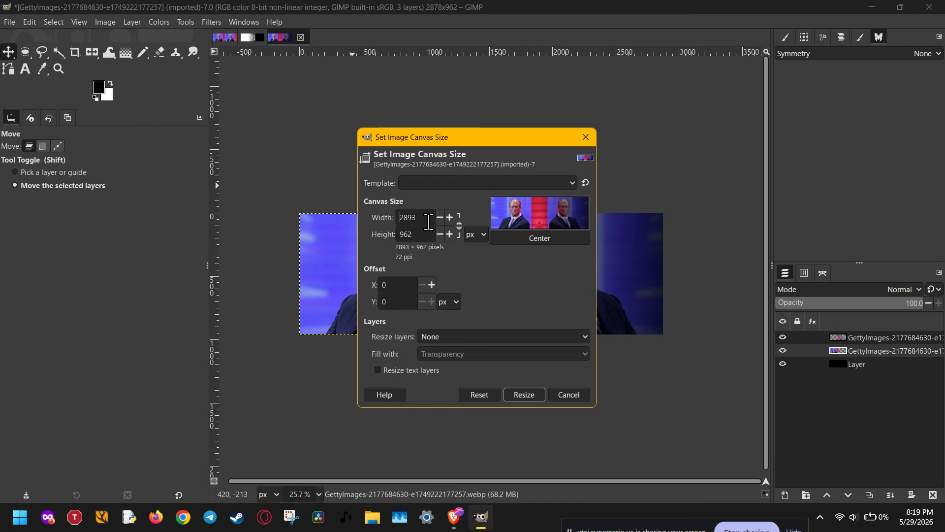
pyautogui.click(459, 226)
pyautogui.scroll(3, 419, 221)
pyautogui.scroll(20, 416, 221)
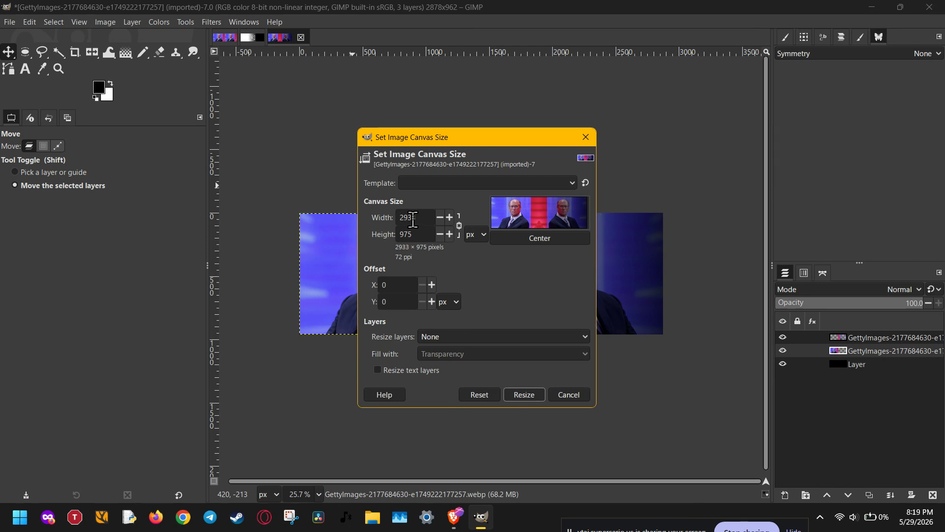
pyautogui.scroll(11, 413, 220)
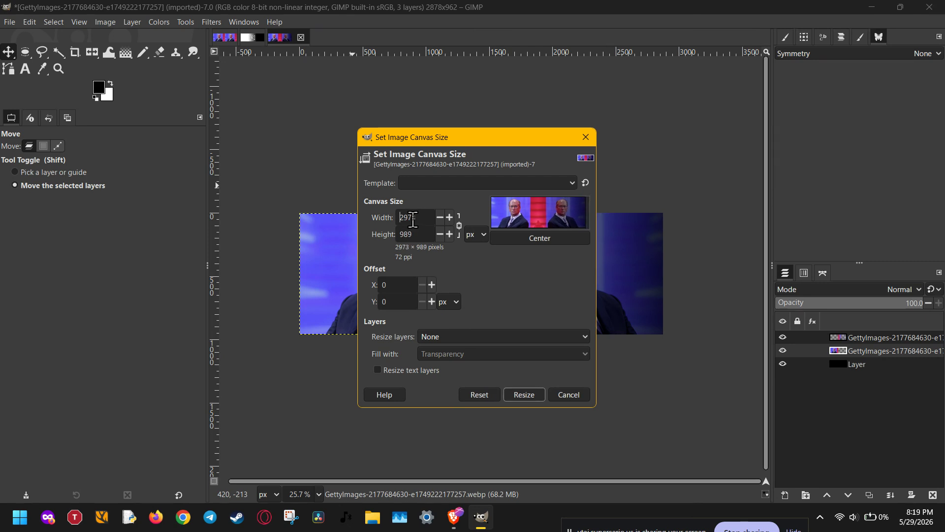
pyautogui.click(534, 239)
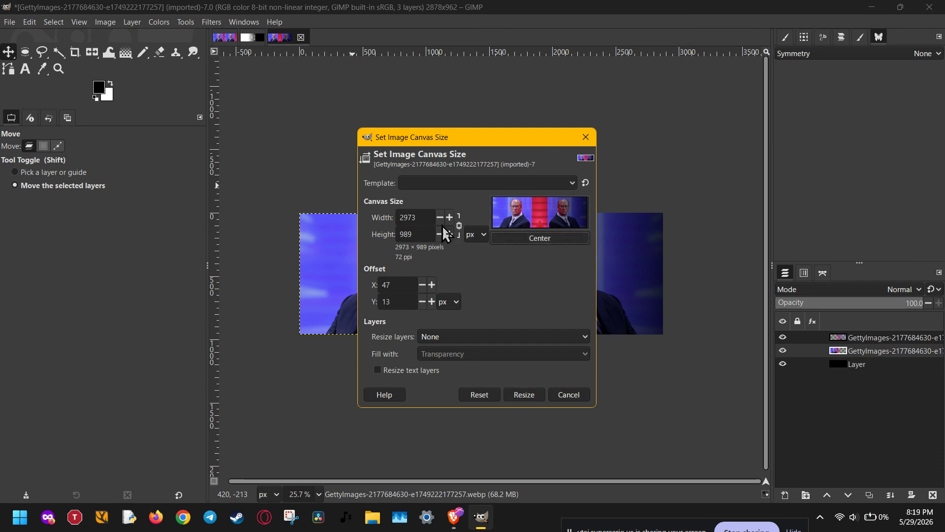
pyautogui.scroll(17, 424, 219)
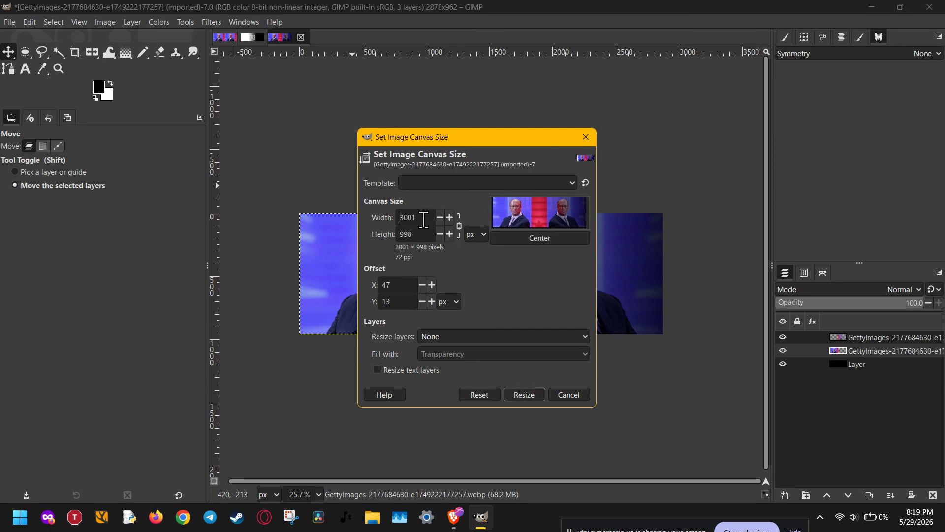
pyautogui.scroll(17, 424, 219)
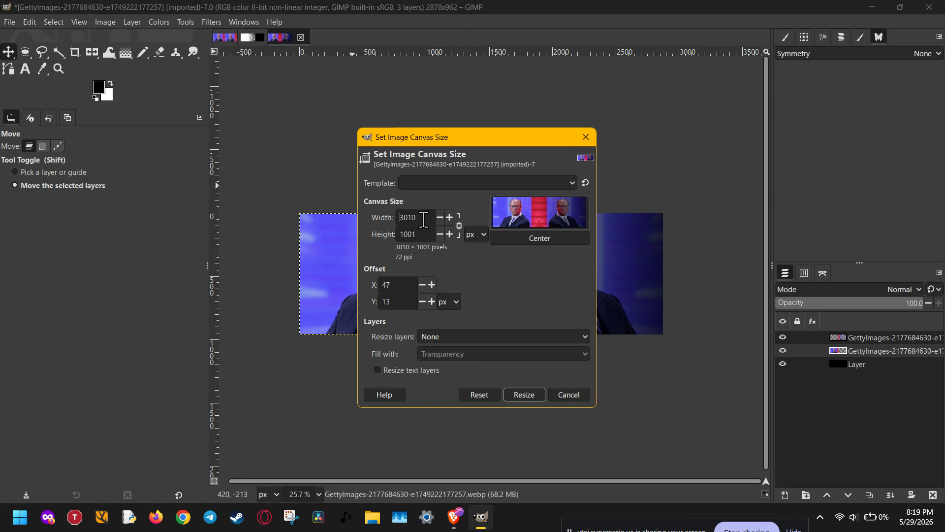
pyautogui.click(524, 395)
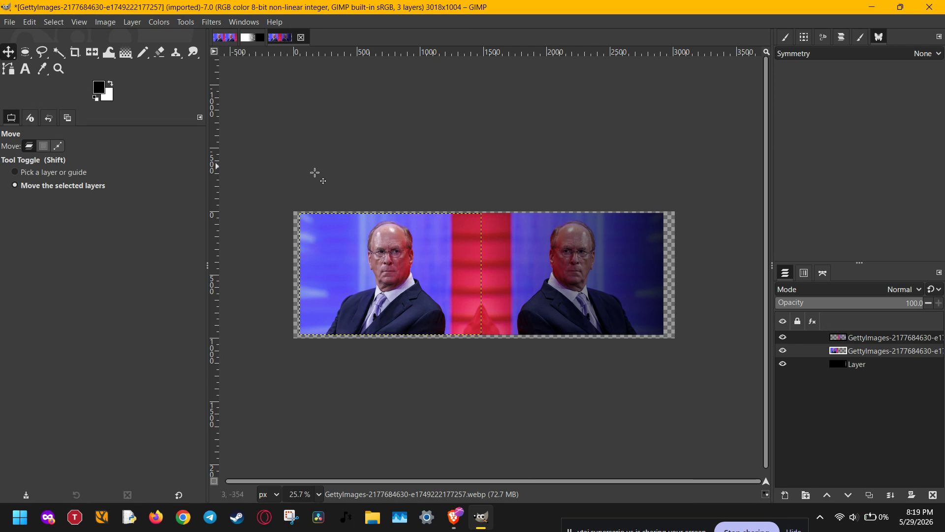
# - Scale the original photo layer proportionally up to 2820 × 1880 px
pyautogui.click(846, 337)
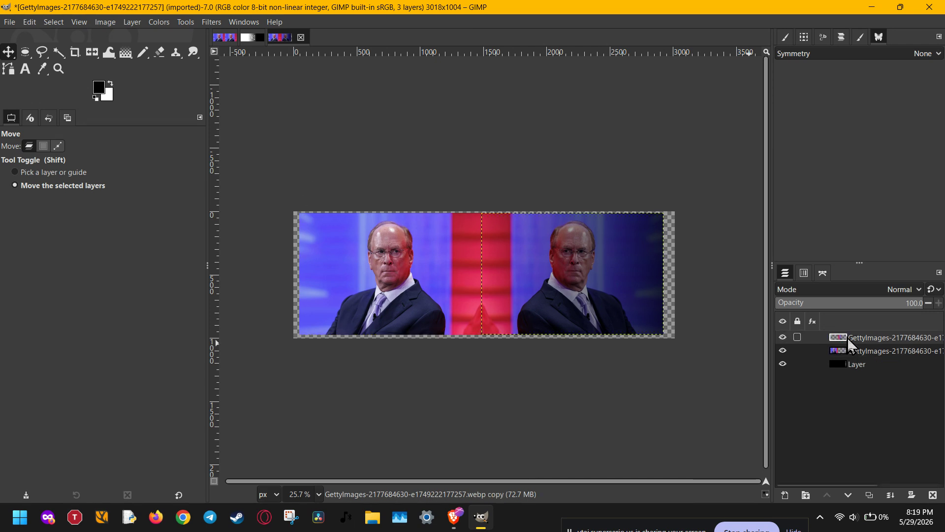
pyautogui.click(850, 350)
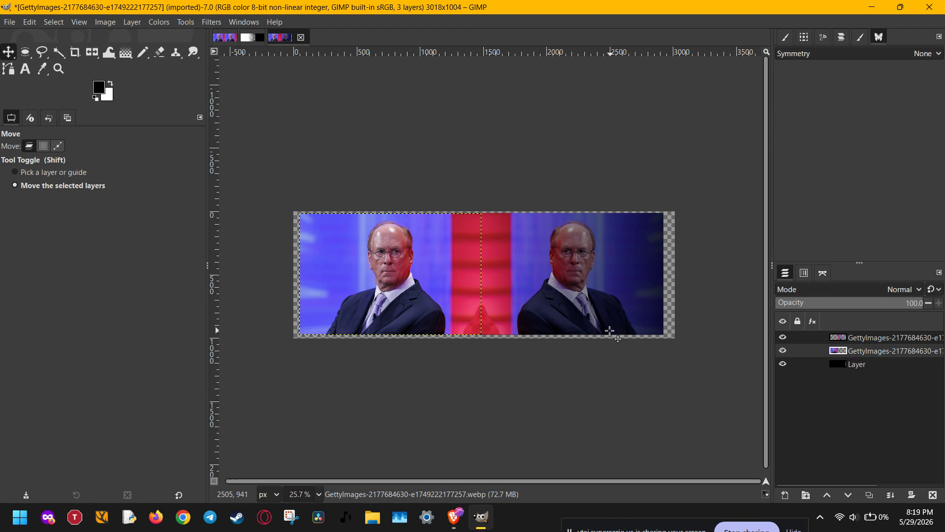
pyautogui.hotkey('shift', 's')
pyautogui.click(512, 346)
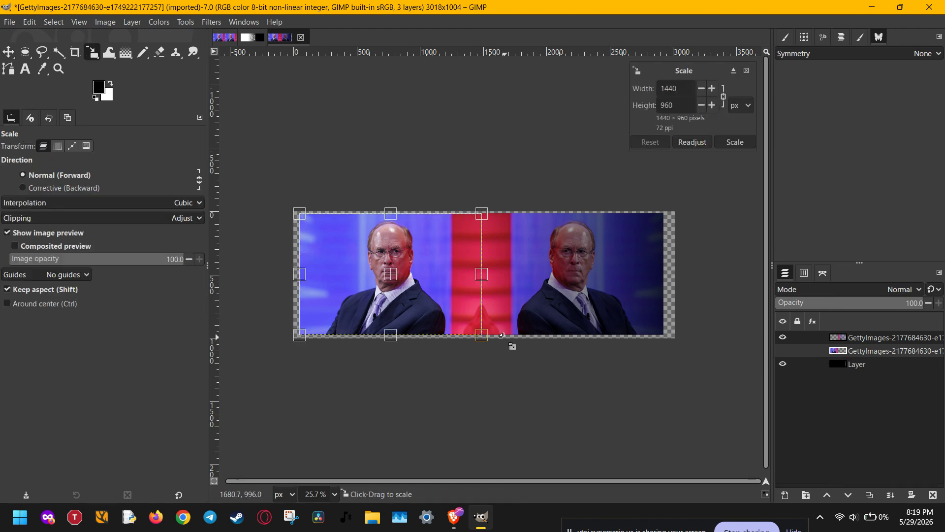
pyautogui.moveTo(481, 335); pyautogui.dragTo(645, 356)
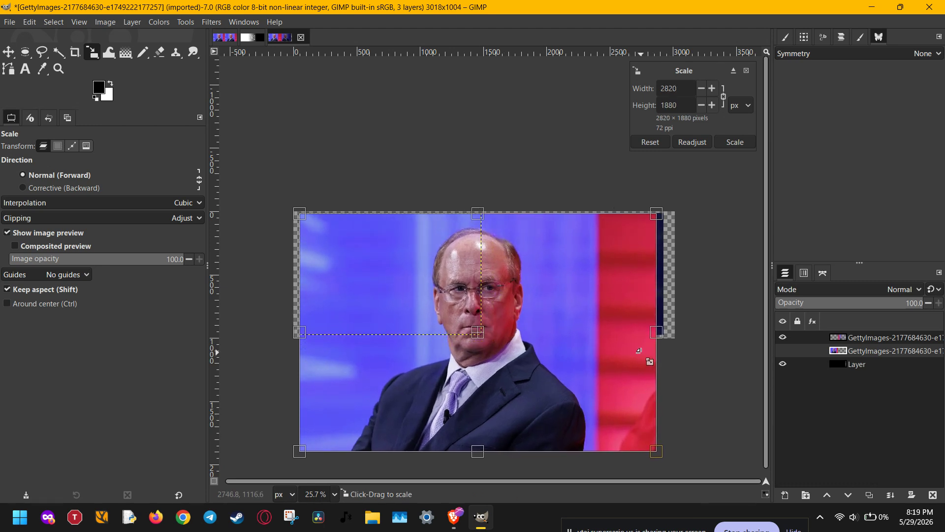
pyautogui.press('Return')
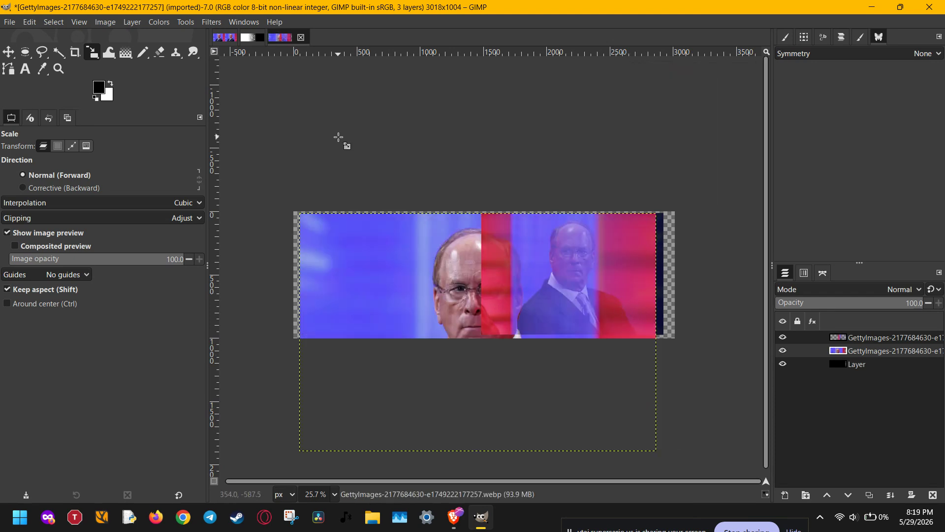
# - Scale the enlarged original photo layer proportionally back down to 1434 × 956 px
pyautogui.press('shift')
pyautogui.click(302, 172)
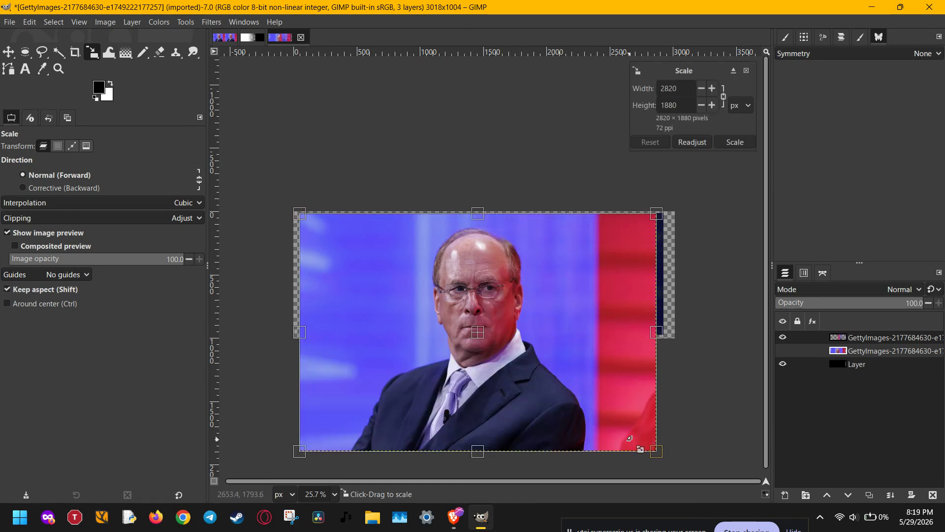
pyautogui.press('shift')
pyautogui.moveTo(657, 452); pyautogui.dragTo(493, 343)
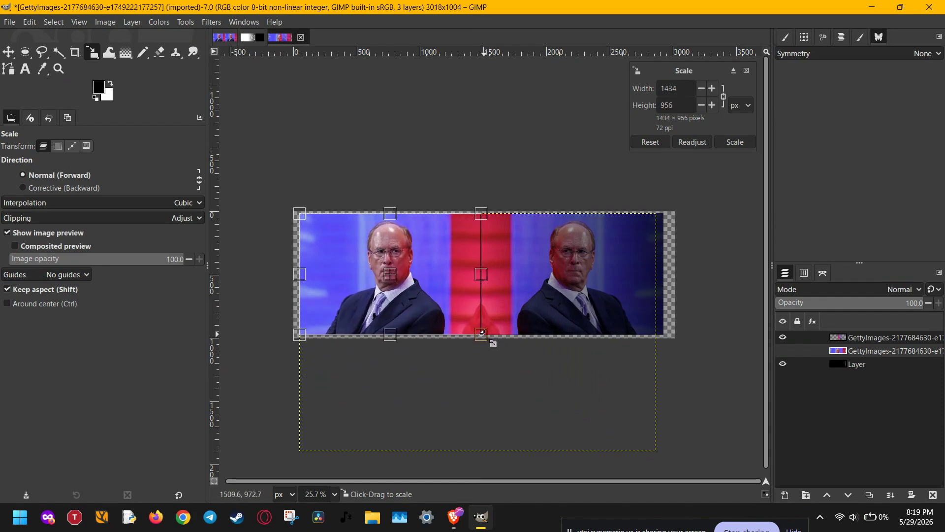
pyautogui.click(740, 143)
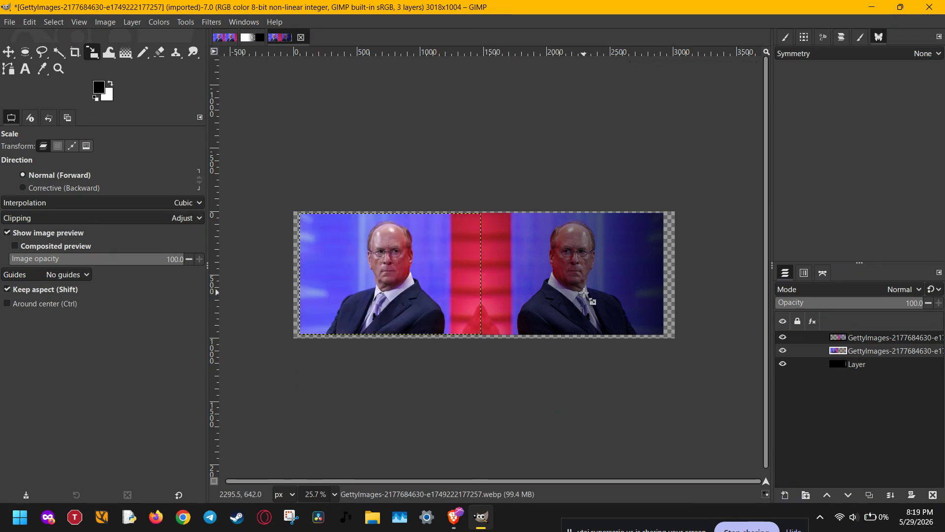
# - Try scaling the black background layer to 3443 × 1151 px with the Scale tool, and cancel the transformation
pyautogui.click(185, 22)
pyautogui.moveTo(193, 65)
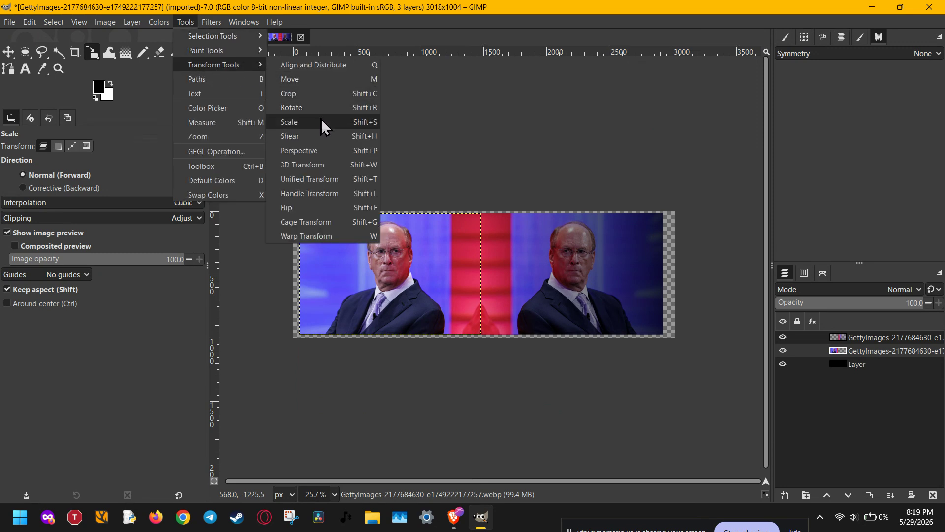
pyautogui.click(361, 126)
pyautogui.click(364, 131)
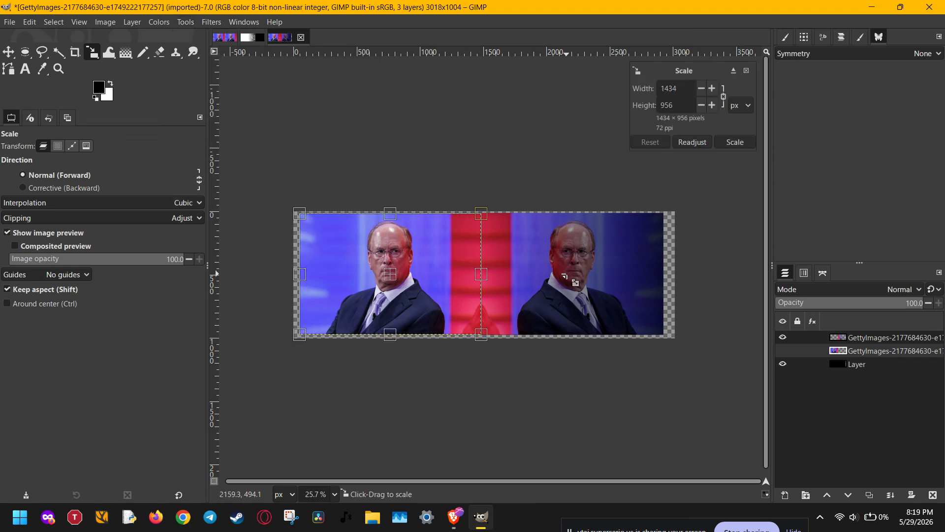
pyautogui.click(857, 340)
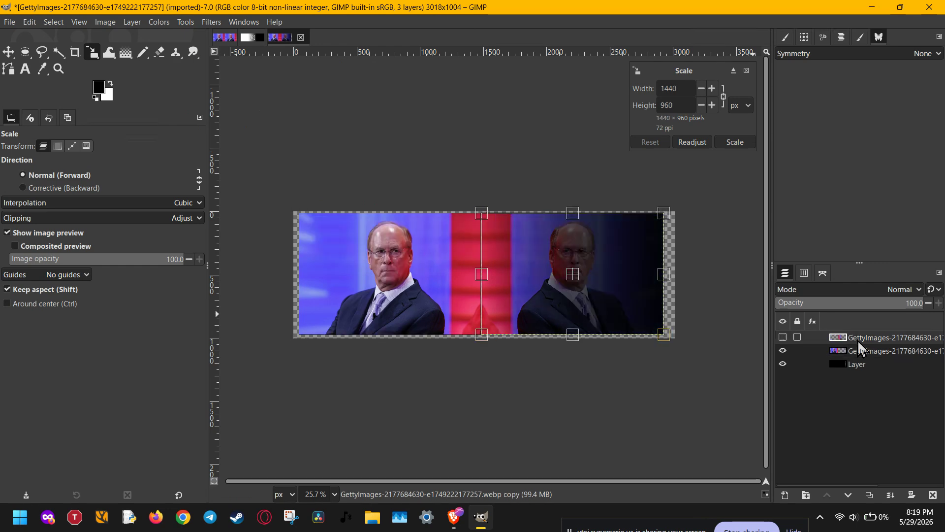
pyautogui.click(851, 363)
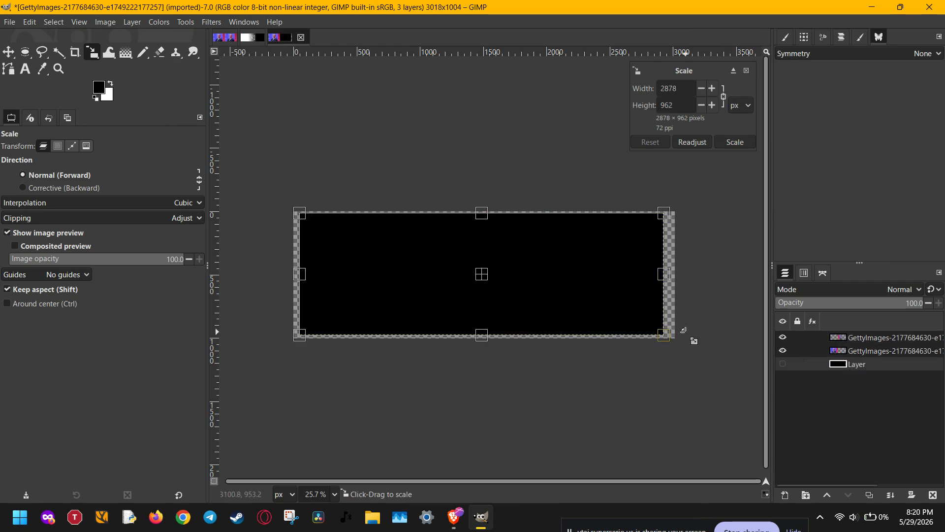
pyautogui.moveTo(682, 331); pyautogui.dragTo(734, 358)
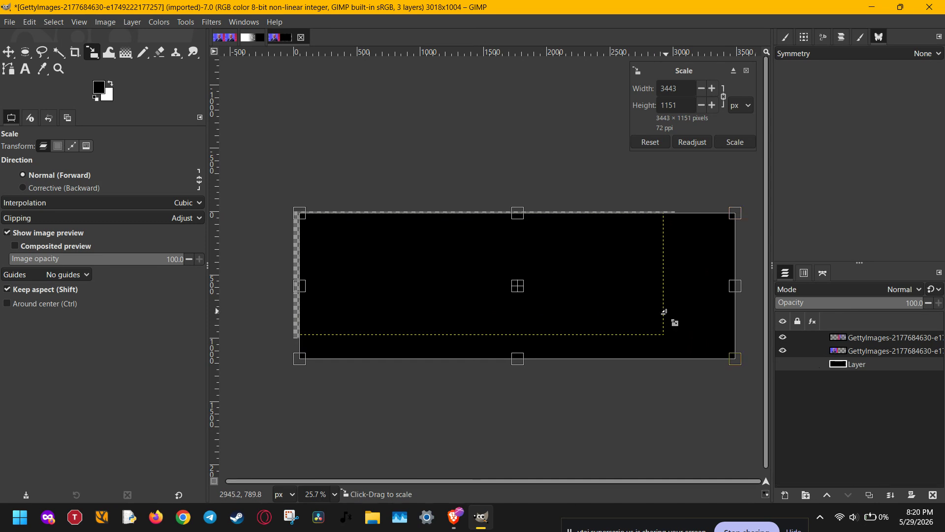
pyautogui.hotkey('ctrl', 'z')
pyautogui.click(843, 352)
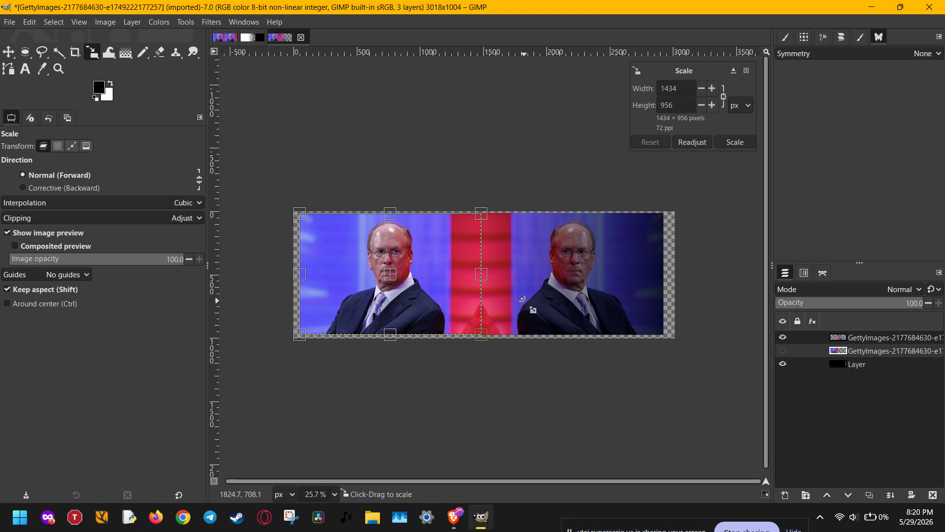
pyautogui.press('Escape')
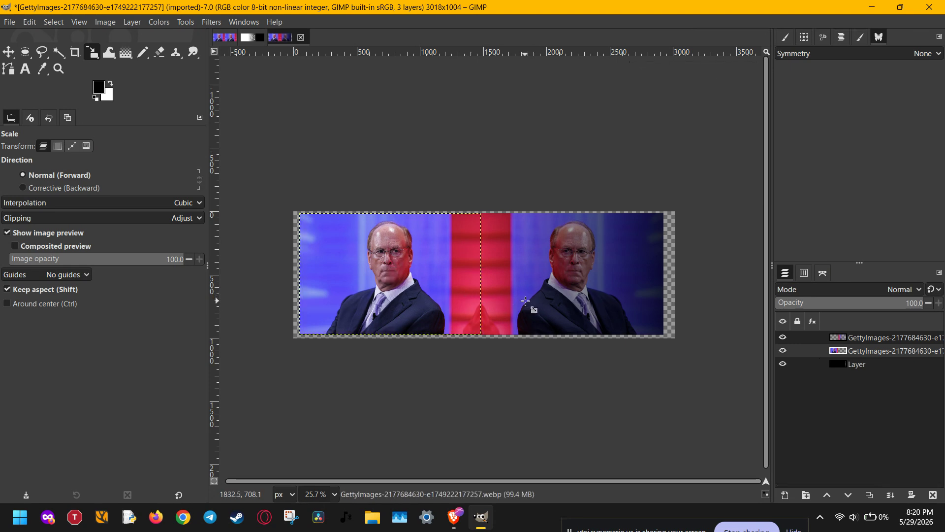
# - Activate the Pencil tool and make the black background layer the active layer
pyautogui.press('n')
pyautogui.click(858, 338)
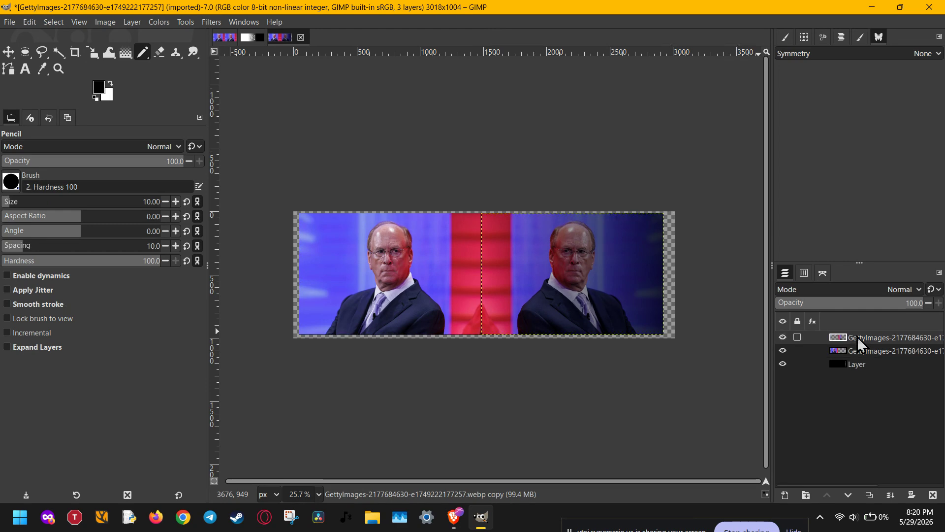
pyautogui.click(863, 352)
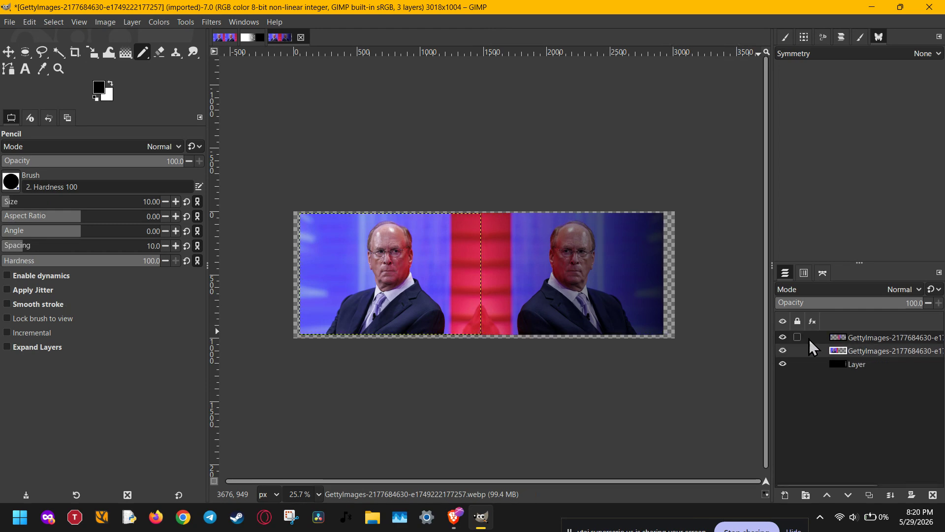
pyautogui.click(859, 365)
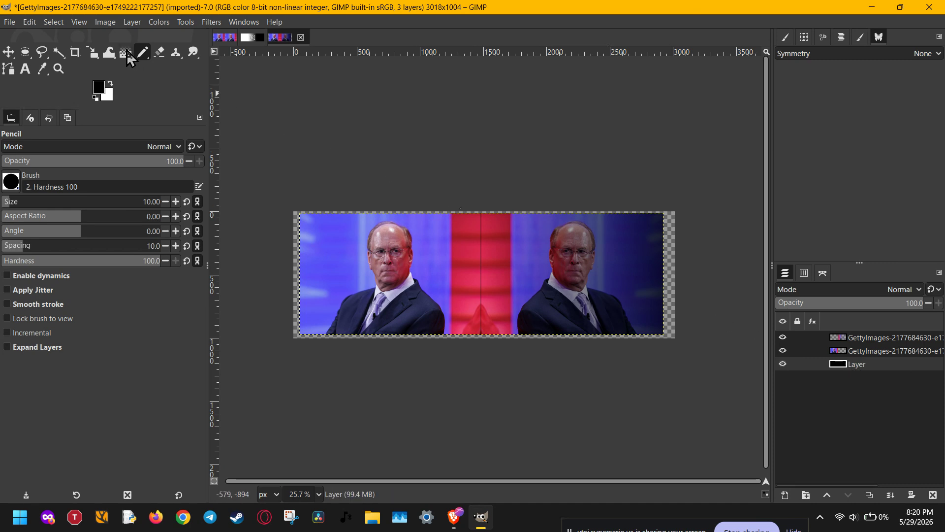
# - Expand the black background layer's boundary to match the image size
pyautogui.click(124, 23)
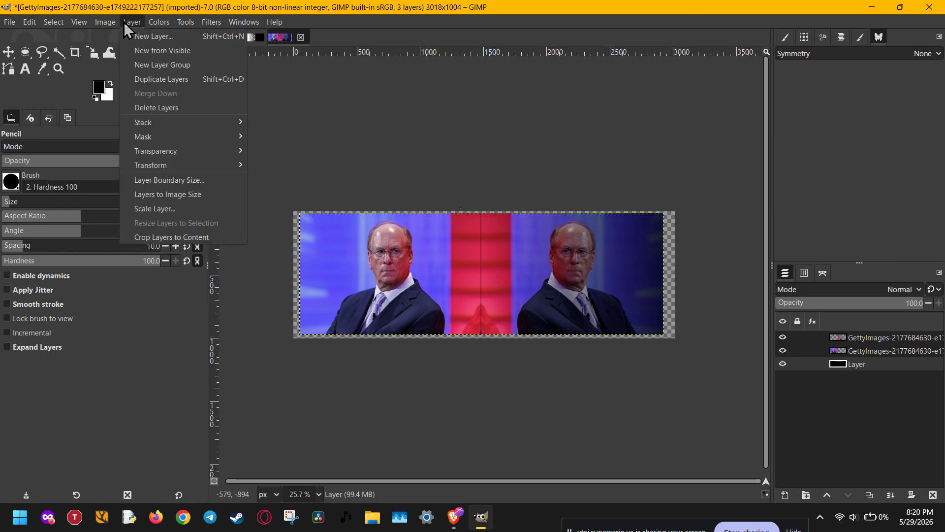
pyautogui.click(154, 195)
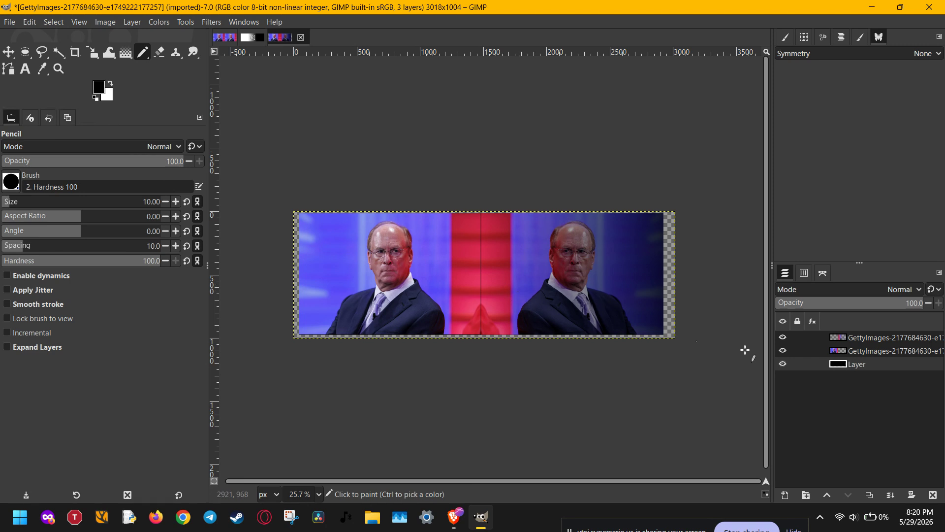
# - Move the original photo layer down and to the right so it extends beyond the canvas's lower edge
pyautogui.click(877, 350)
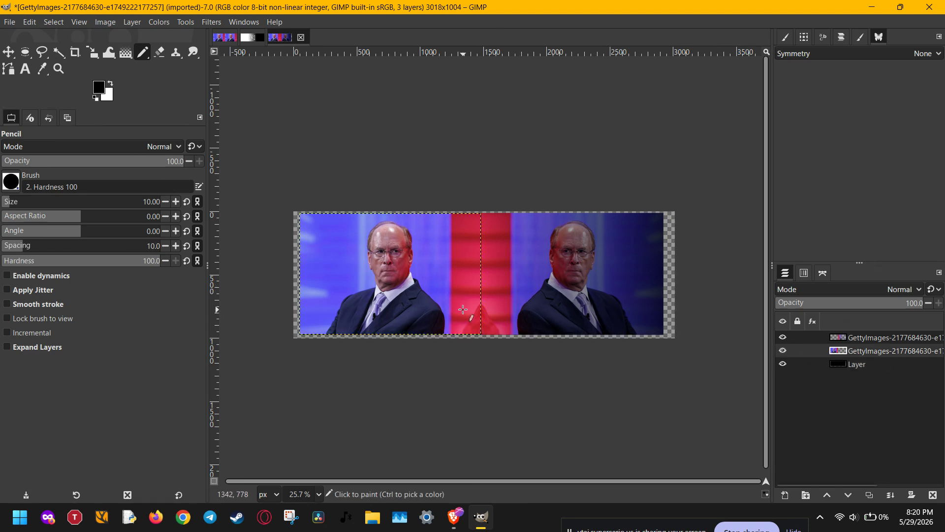
pyautogui.press('m')
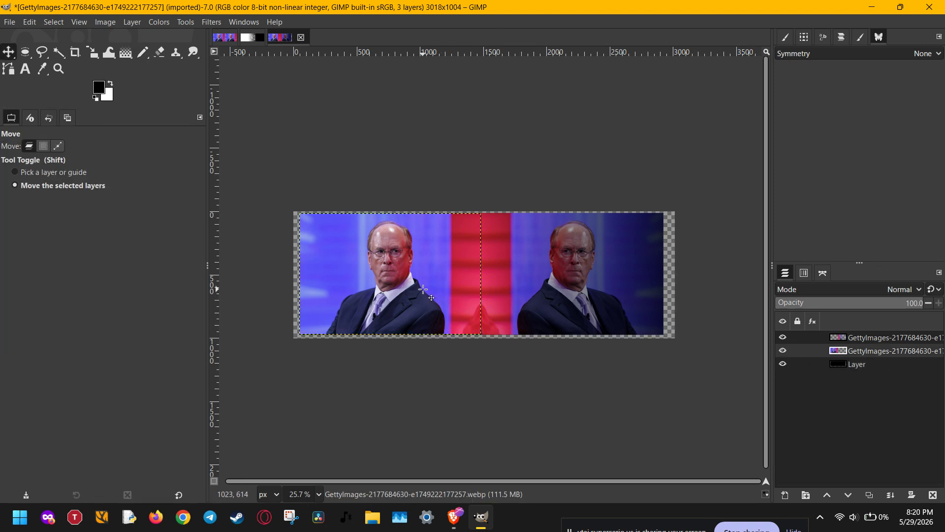
pyautogui.moveTo(428, 292)
pyautogui.mouseDown()
pyautogui.moveTo(470, 237)
pyautogui.moveTo(430, 281)
pyautogui.moveTo(447, 369)
pyautogui.moveTo(499, 383)
pyautogui.moveTo(498, 368)
pyautogui.moveTo(523, 340)
pyautogui.moveTo(489, 360)
pyautogui.mouseUp()
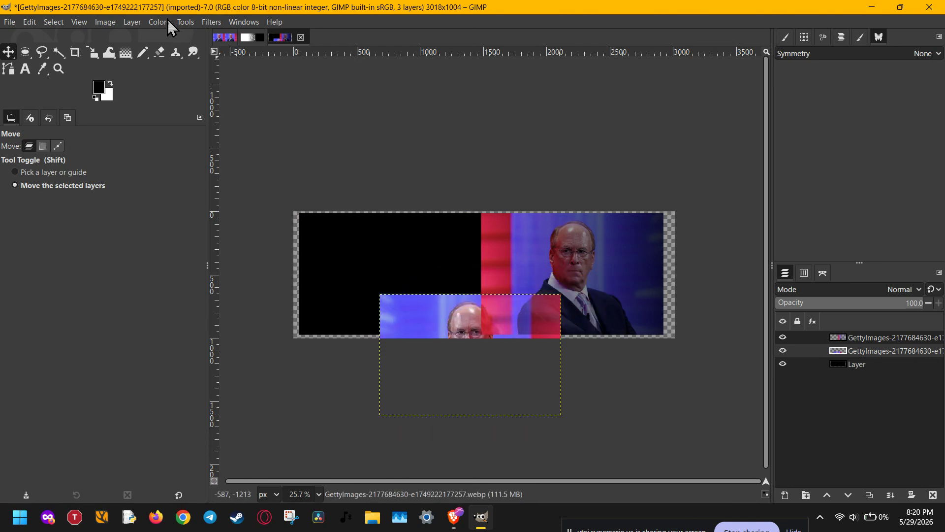
# - Fit the original photo layer's boundary to the image size, then move the layer up and to the left over the canvas
pyautogui.click(137, 21)
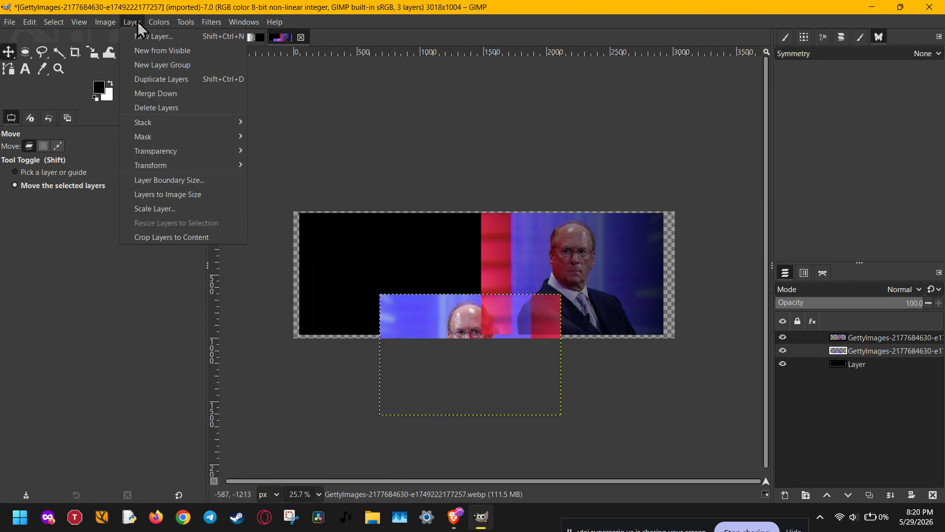
pyautogui.click(161, 193)
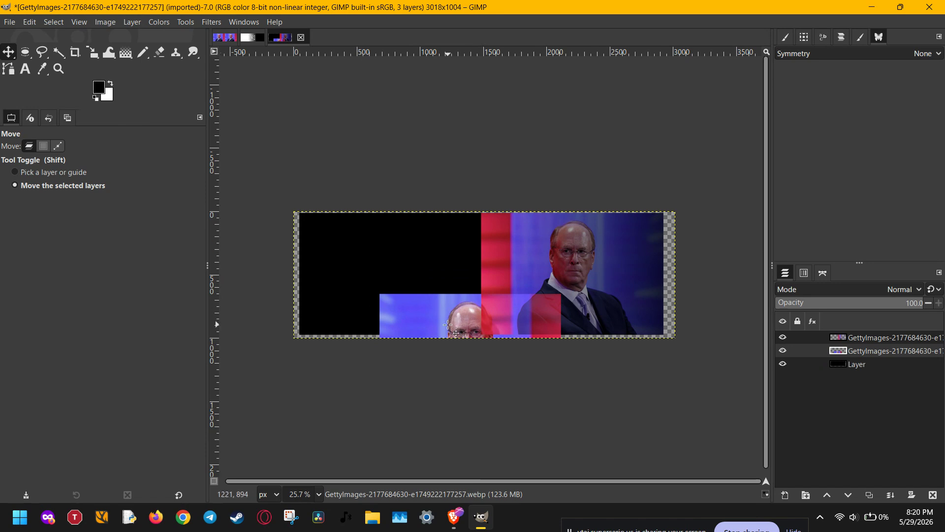
pyautogui.moveTo(444, 324); pyautogui.dragTo(414, 278)
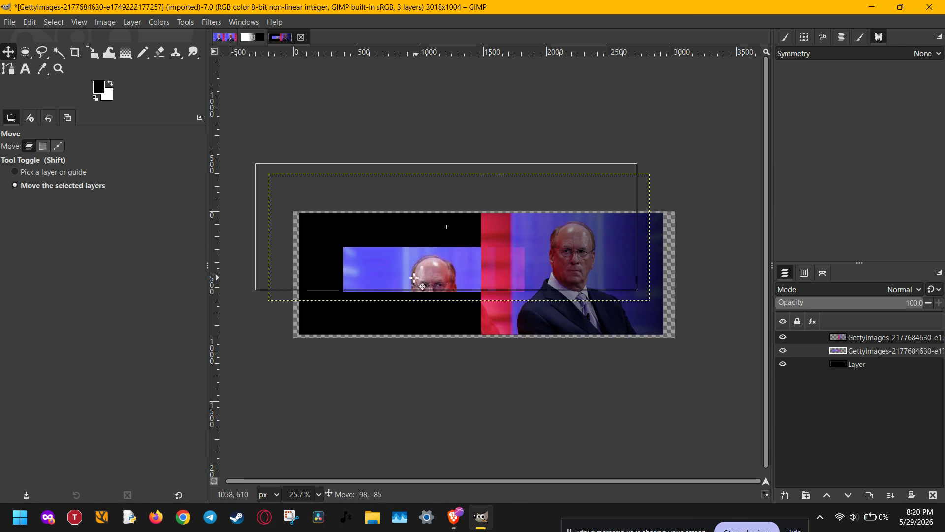
# - Undo the original photo layer's moves and its resizing to the image size
pyautogui.hotkey('ctrl', 'z')
pyautogui.hotkey('ctrl', 'z')
pyautogui.hotkey('ctrl', 'z')
pyautogui.hotkey('ctrl', 'z')
pyautogui.hotkey('ctrl', 'z')
pyautogui.hotkey('ctrl', 'z')
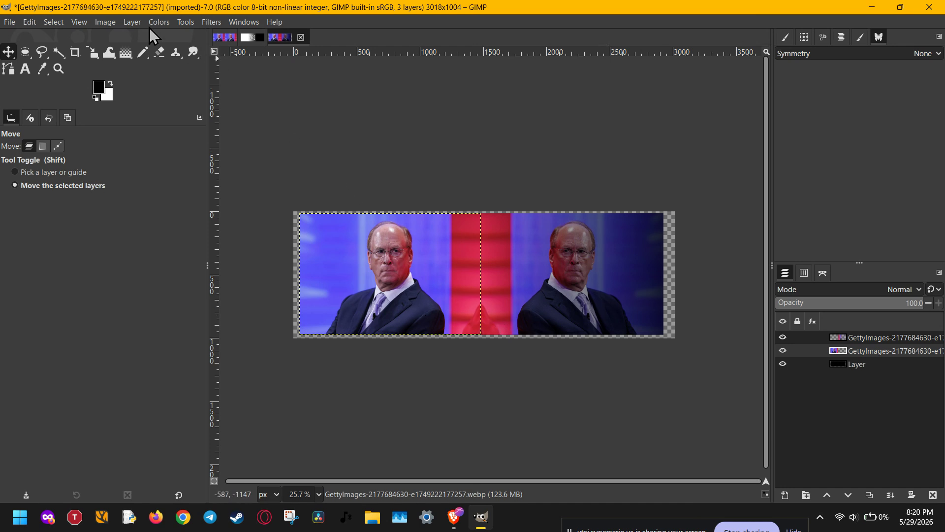
# - Open the Scale Image settings for the composition and place the dialog clear of the photos
pyautogui.click(102, 23)
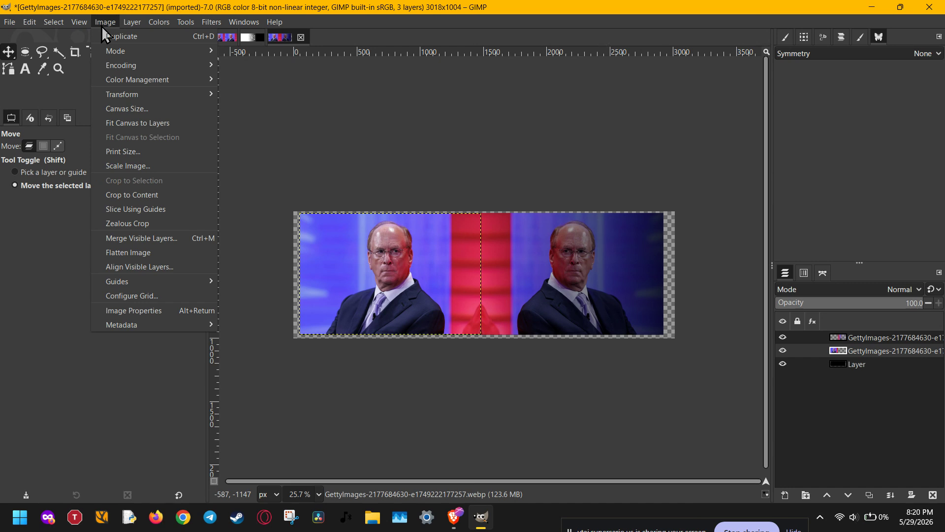
pyautogui.click(129, 167)
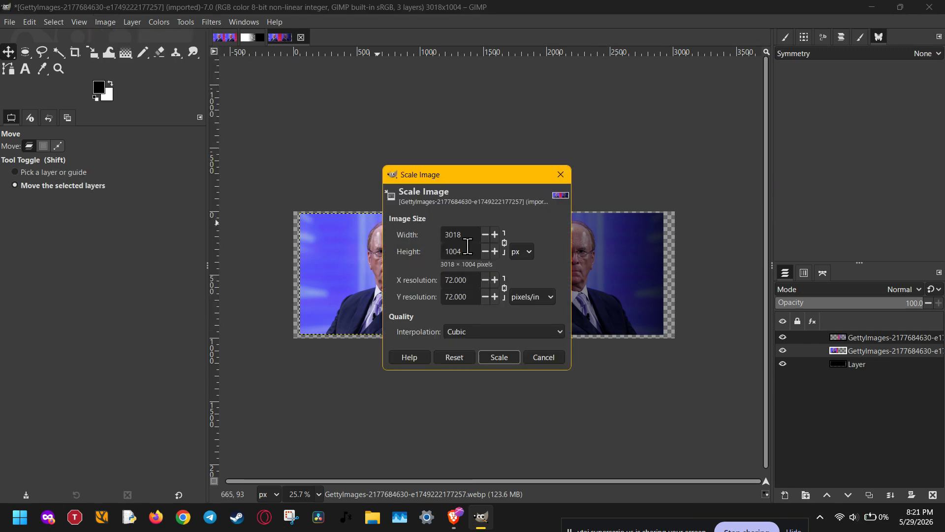
pyautogui.moveTo(467, 177); pyautogui.dragTo(815, 93)
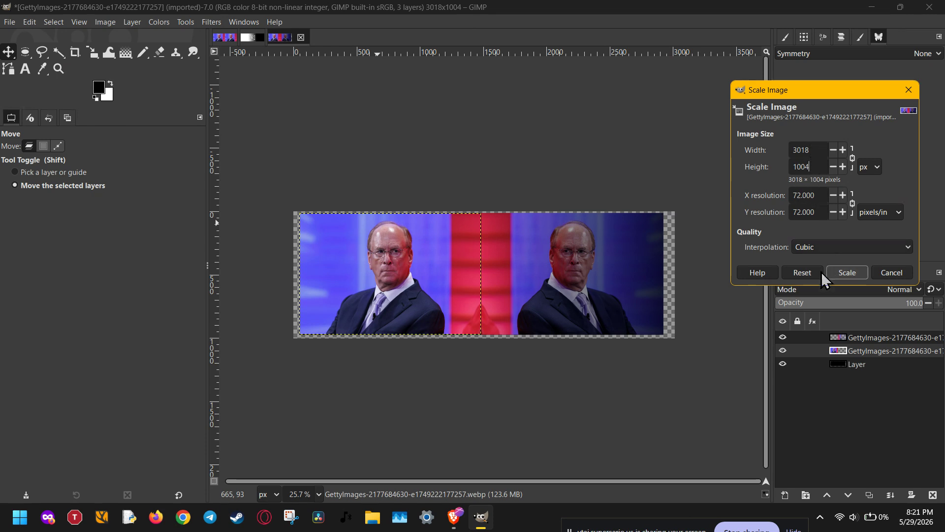
pyautogui.click(748, 526)
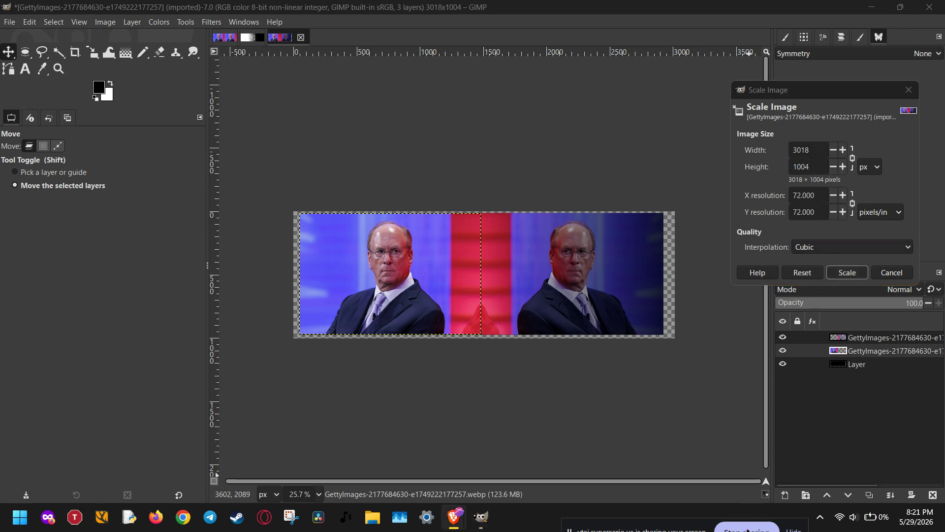